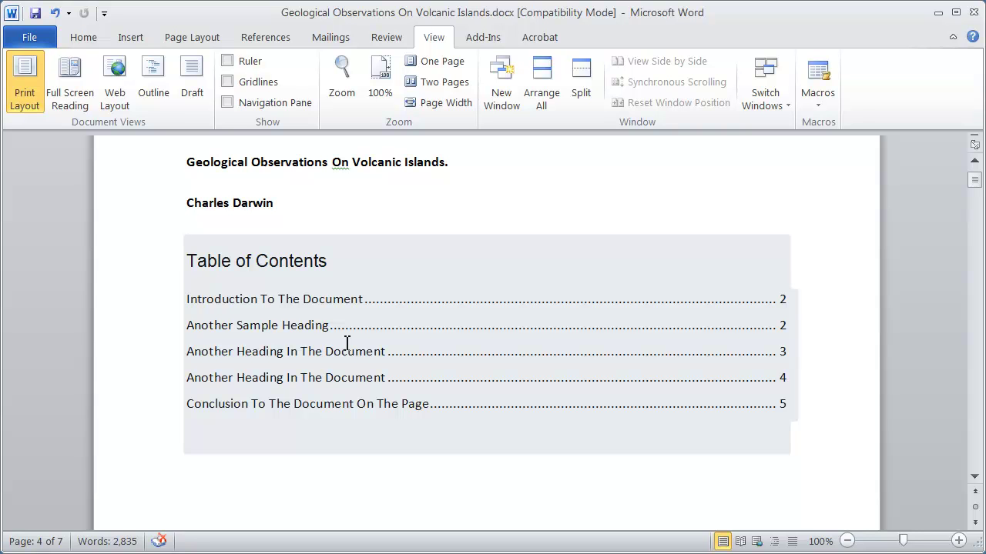
# Step: Examine the styles applied to the headings First Subheading In Document and Another Sample Heading
pyautogui.click(975, 278)
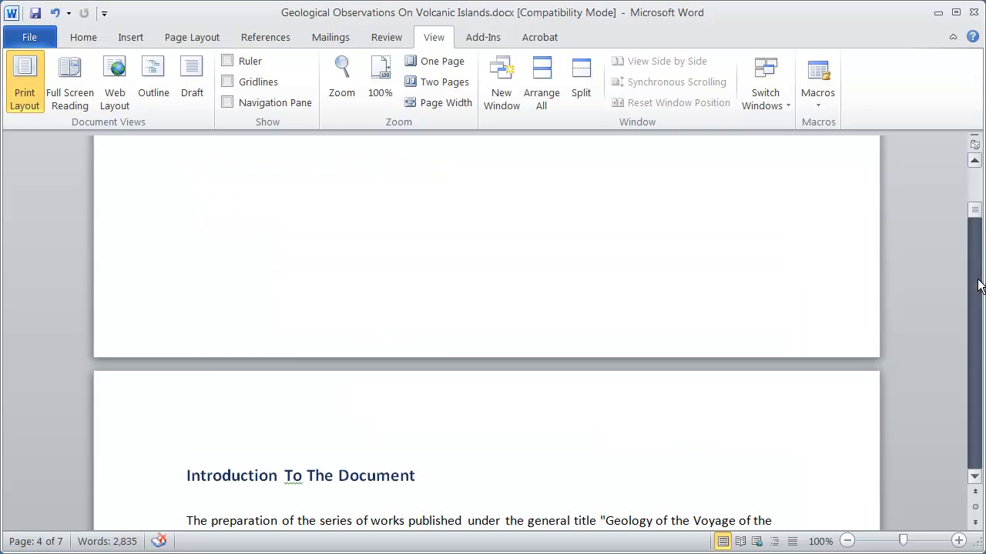
pyautogui.click(975, 279)
pyautogui.scroll(-12, 702, 407)
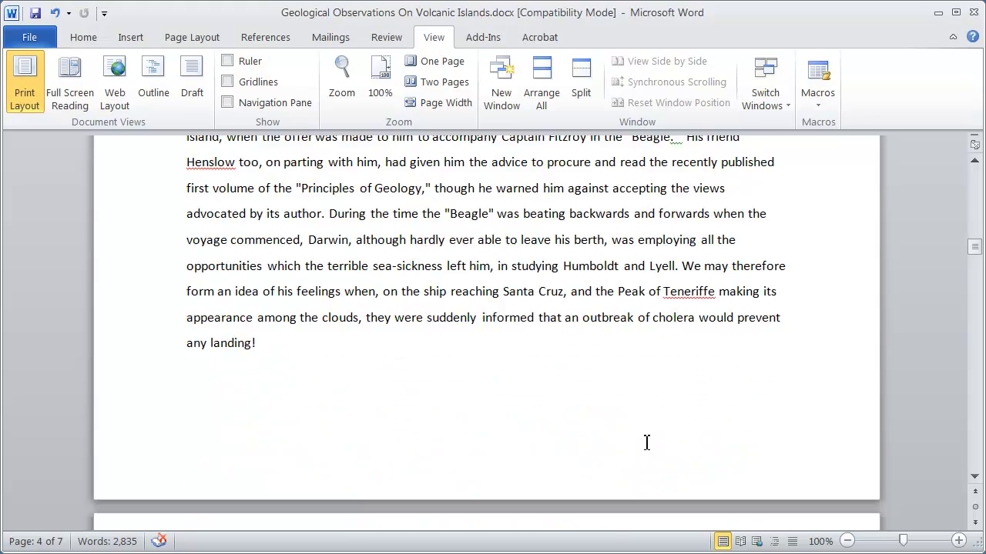
pyautogui.scroll(-1, 647, 445)
pyautogui.click(160, 317)
pyautogui.scroll(3, 281, 395)
pyautogui.scroll(3, 281, 396)
pyautogui.scroll(-4, 282, 396)
pyautogui.scroll(-1, 304, 402)
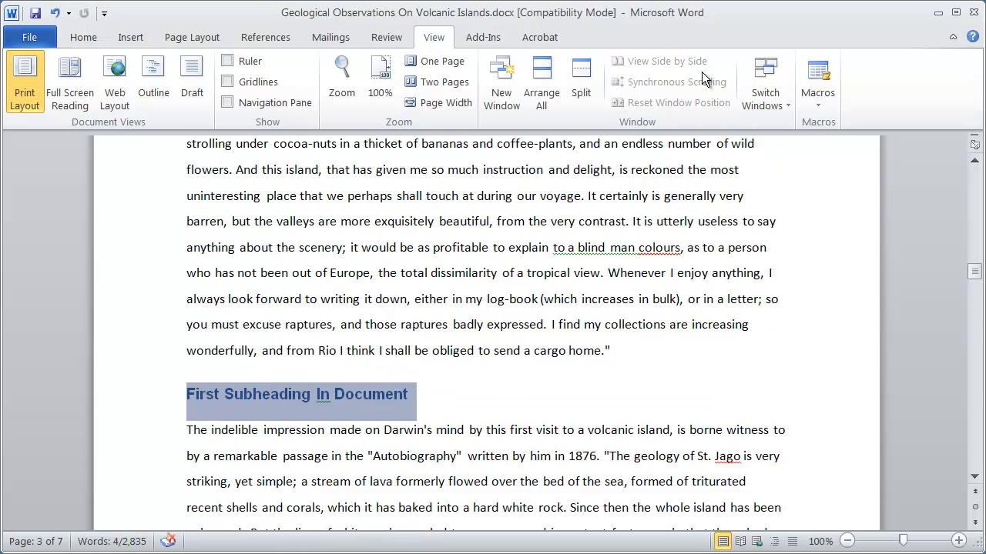
pyautogui.click(81, 37)
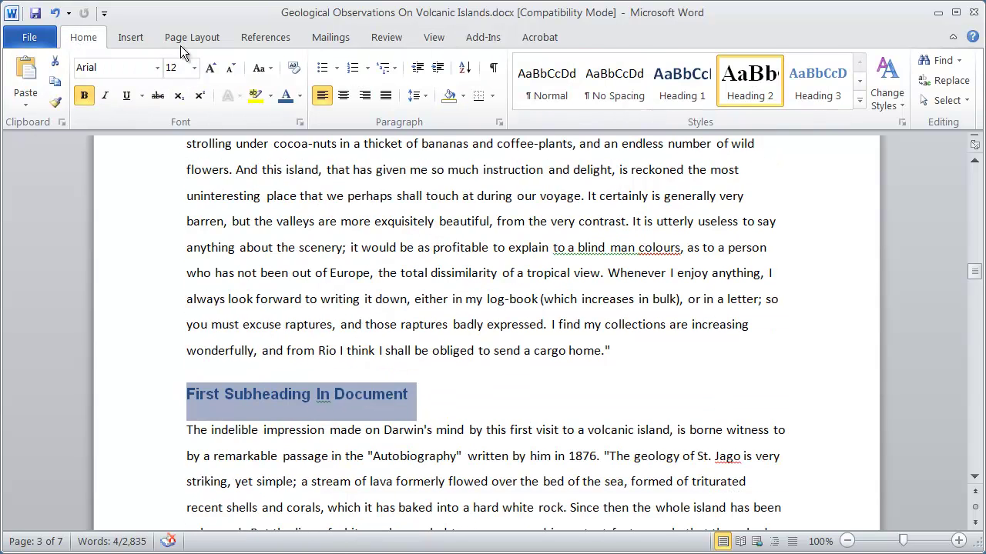
pyautogui.scroll(10, 432, 388)
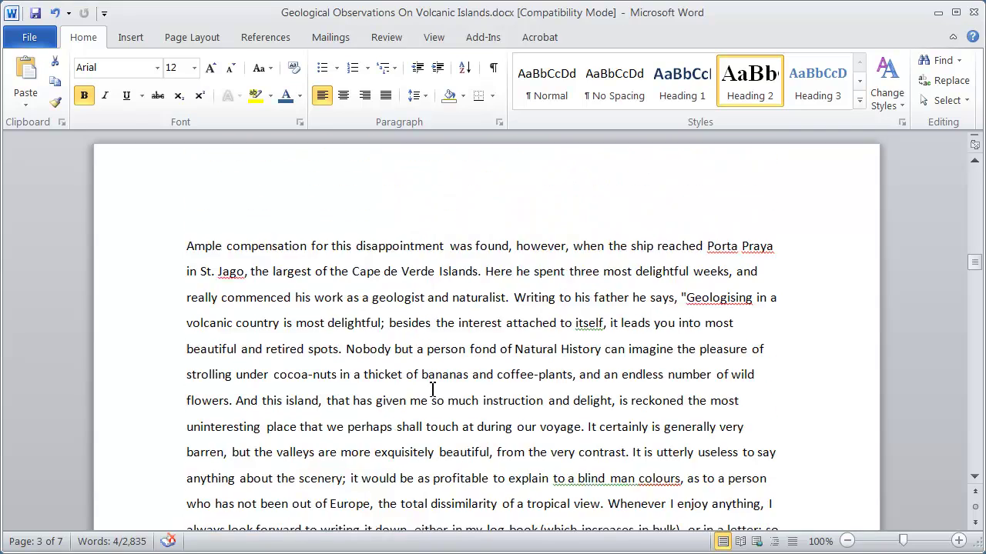
pyautogui.scroll(3, 432, 388)
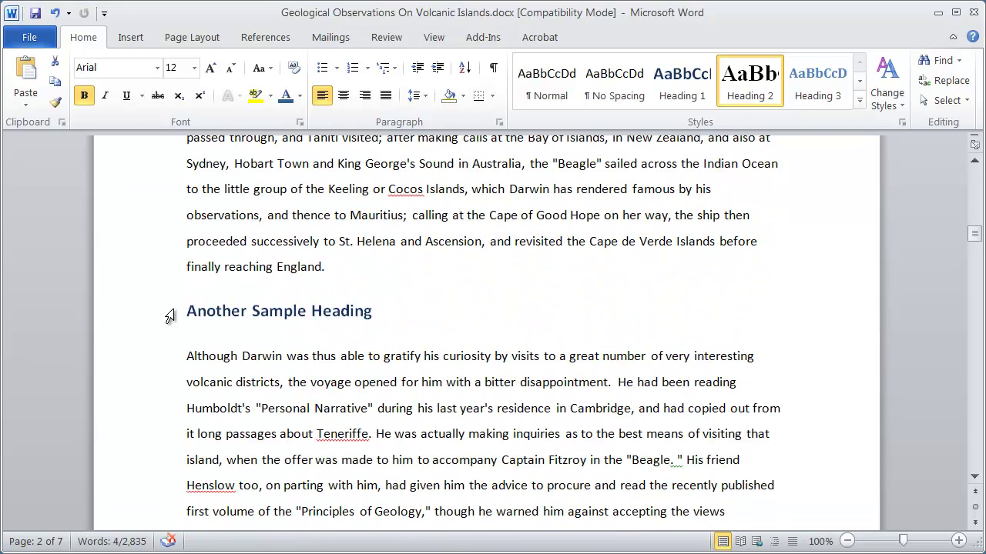
pyautogui.click(328, 311)
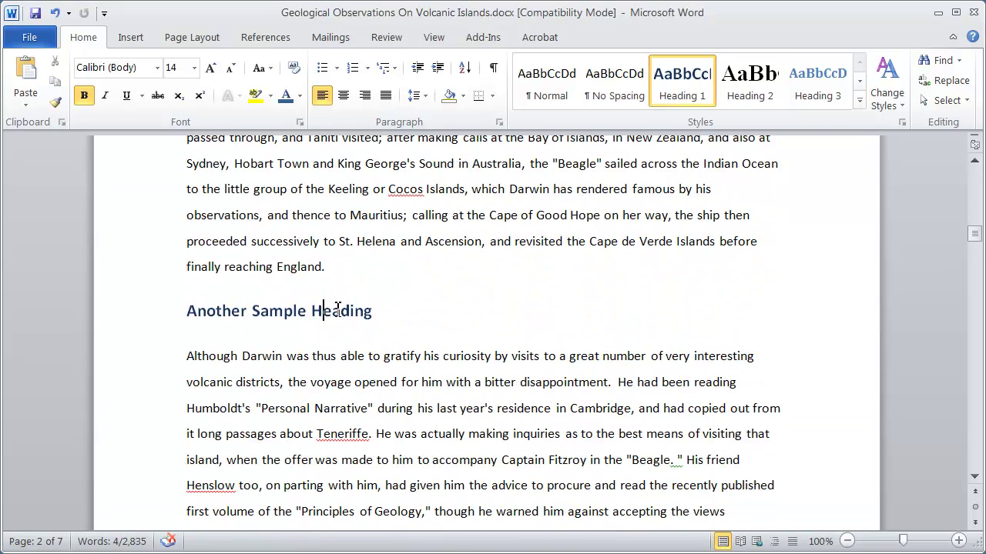
pyautogui.click(166, 316)
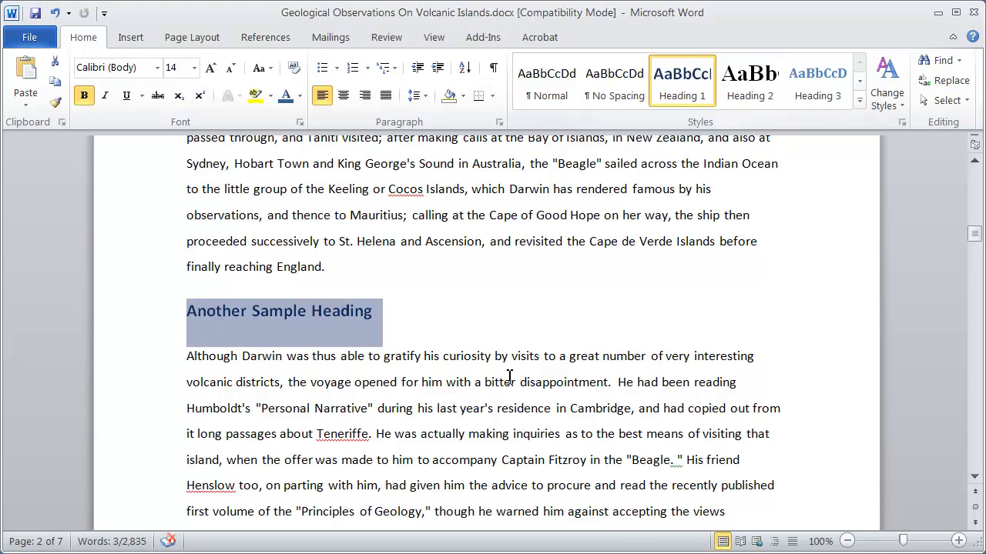
# Step: Examine the styles of the subheadings and the main headings that follow them through the rest of the document
pyautogui.scroll(-10, 449, 452)
pyautogui.scroll(-7, 449, 452)
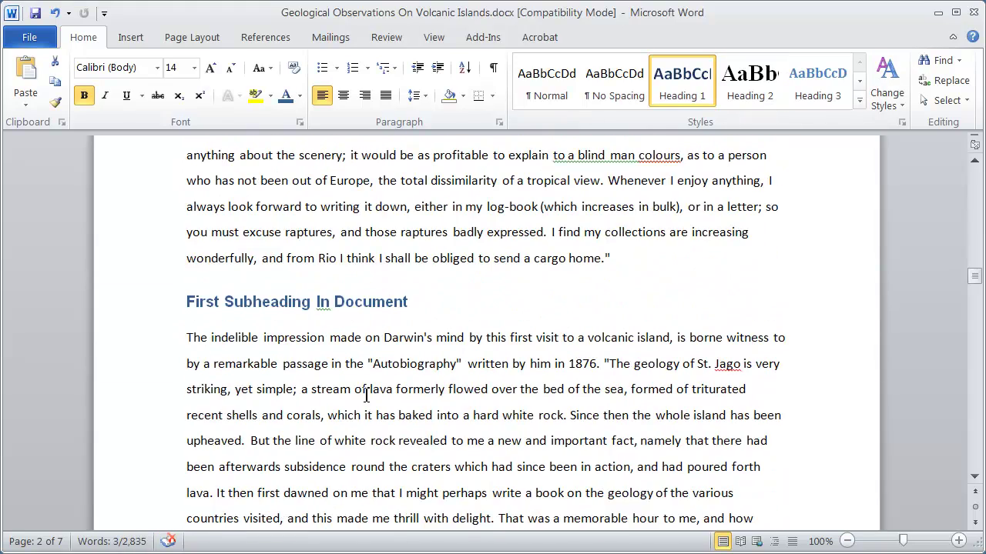
pyautogui.click(320, 322)
pyautogui.scroll(-4, 385, 436)
pyautogui.scroll(-7, 385, 436)
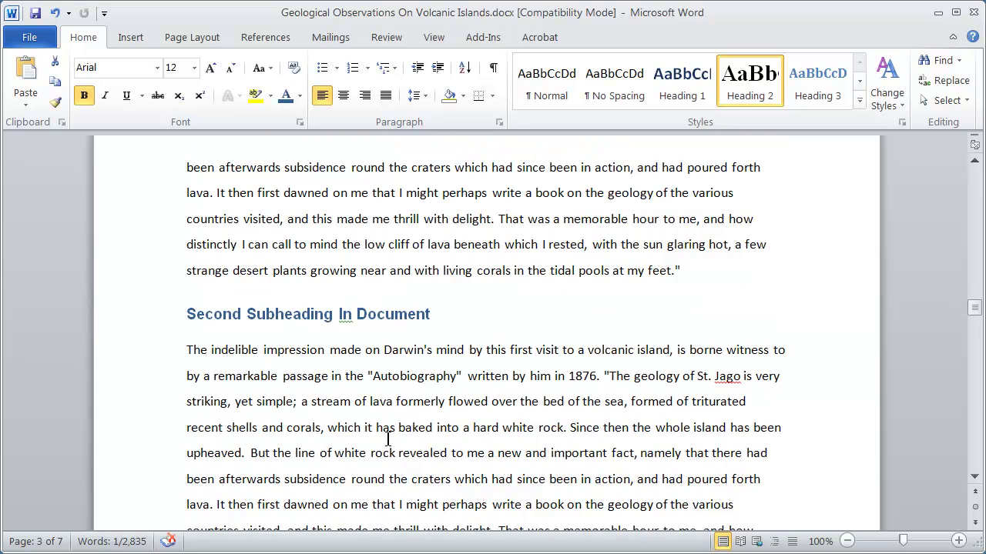
pyautogui.click(327, 314)
pyautogui.scroll(-6, 457, 358)
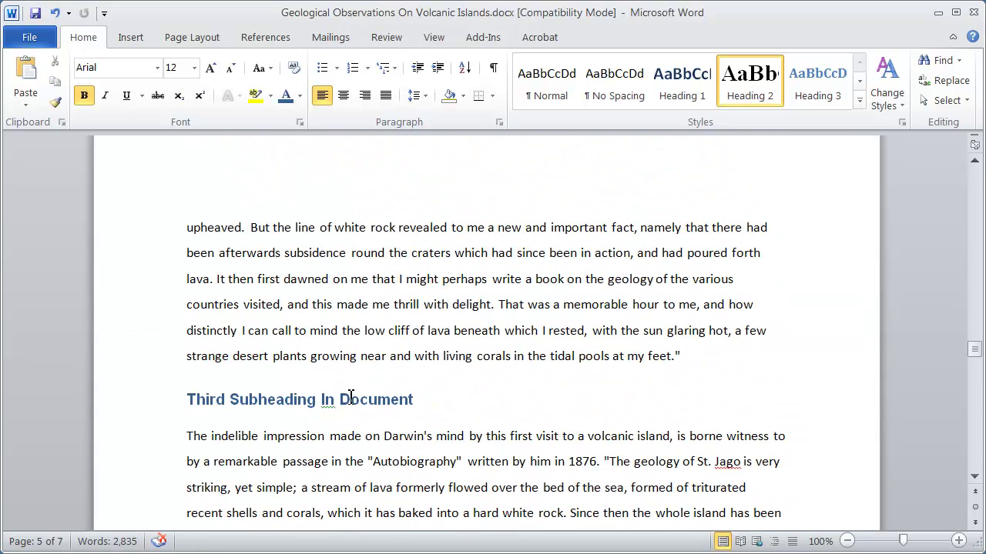
pyautogui.scroll(-3, 546, 411)
pyautogui.scroll(-7, 547, 412)
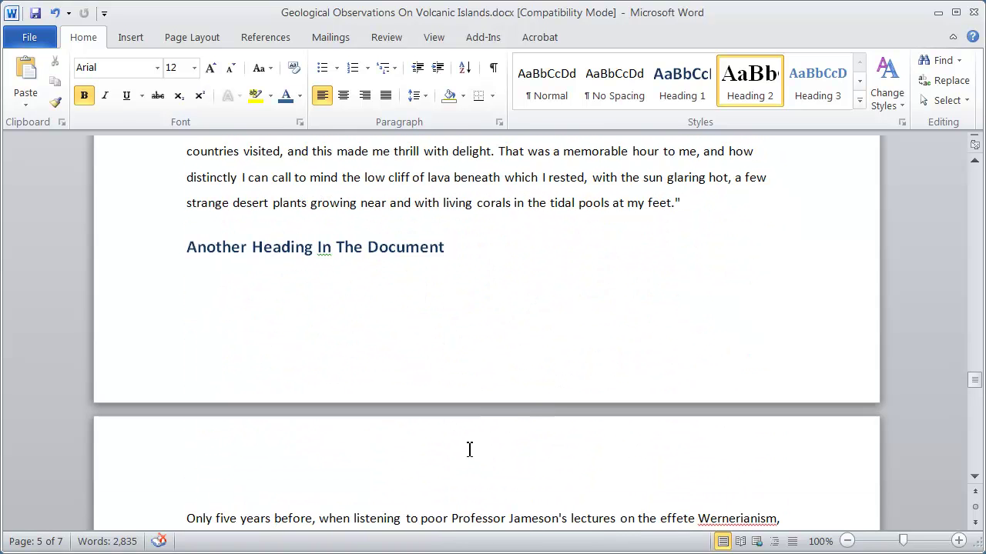
pyautogui.click(392, 247)
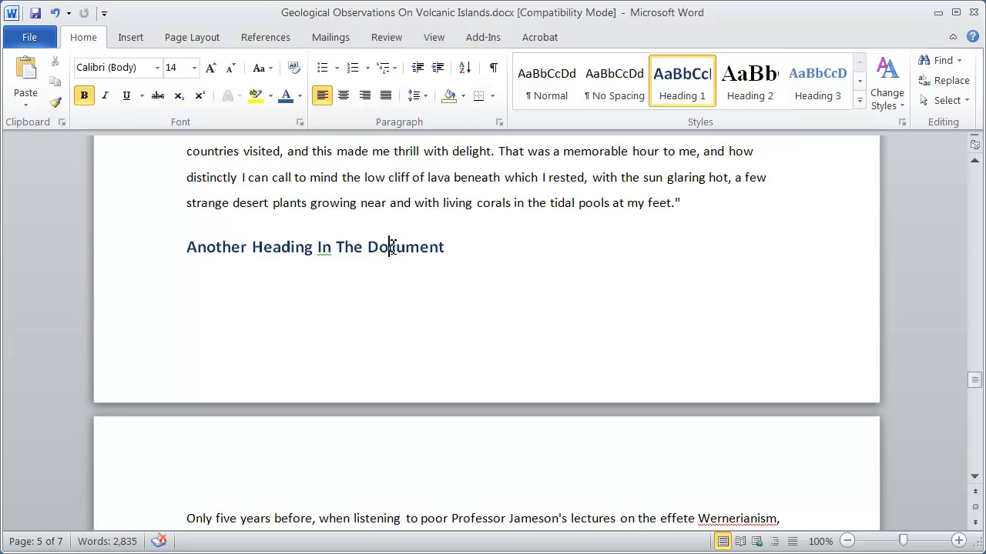
pyautogui.scroll(-4, 540, 378)
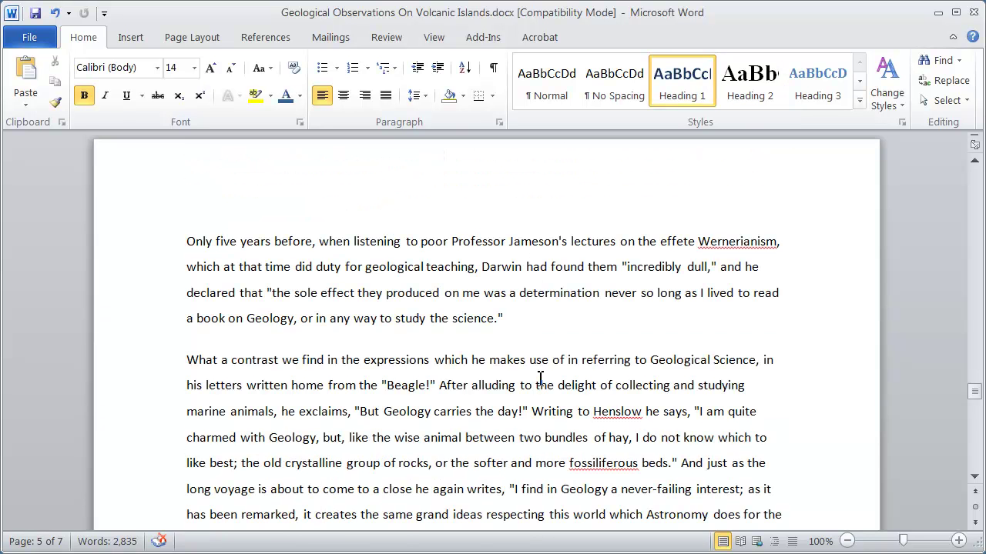
pyautogui.scroll(-4, 540, 378)
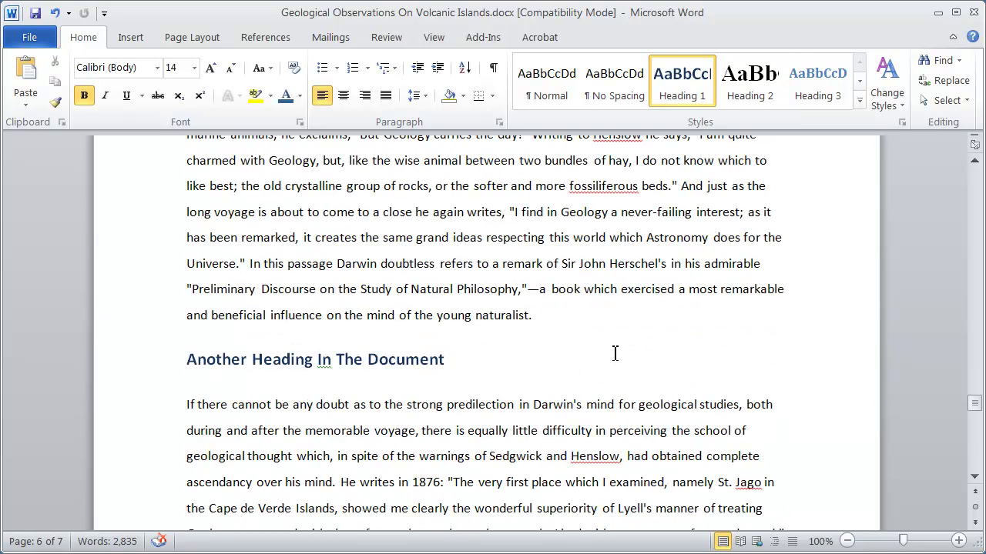
# Step: Update the entire table of contents on the first page, including its entries as well as page numbers
pyautogui.moveTo(976, 407); pyautogui.dragTo(976, 177)
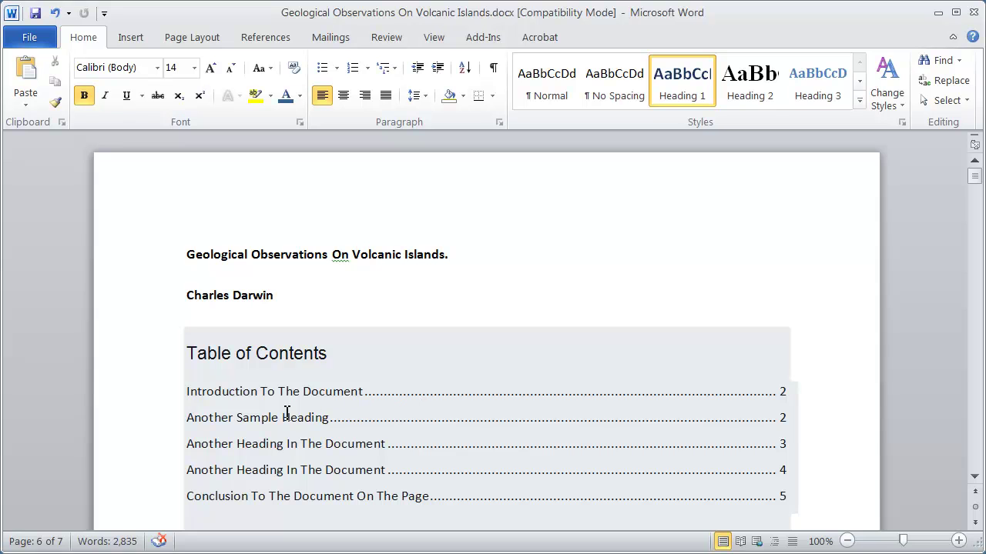
pyautogui.scroll(-3, 431, 462)
pyautogui.click(554, 496)
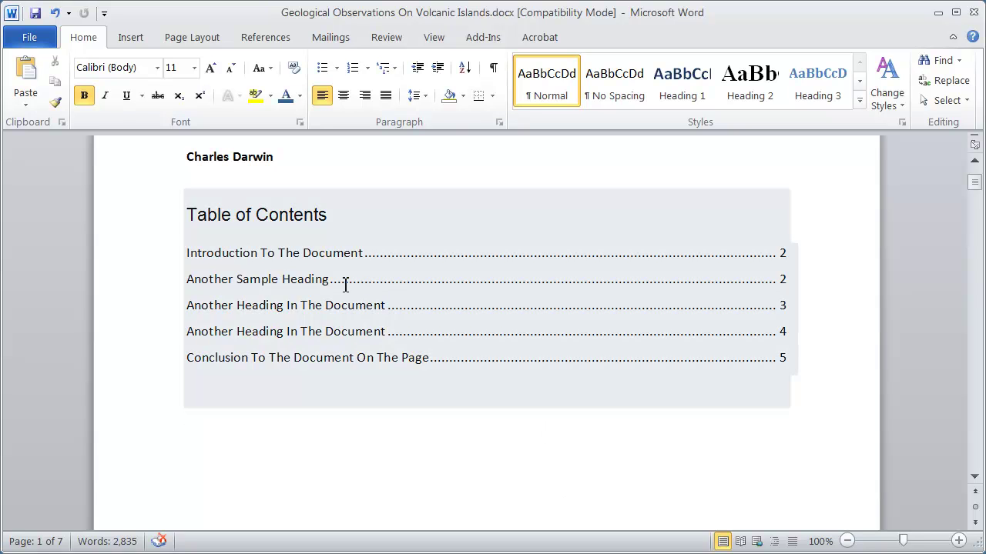
pyautogui.click(312, 281)
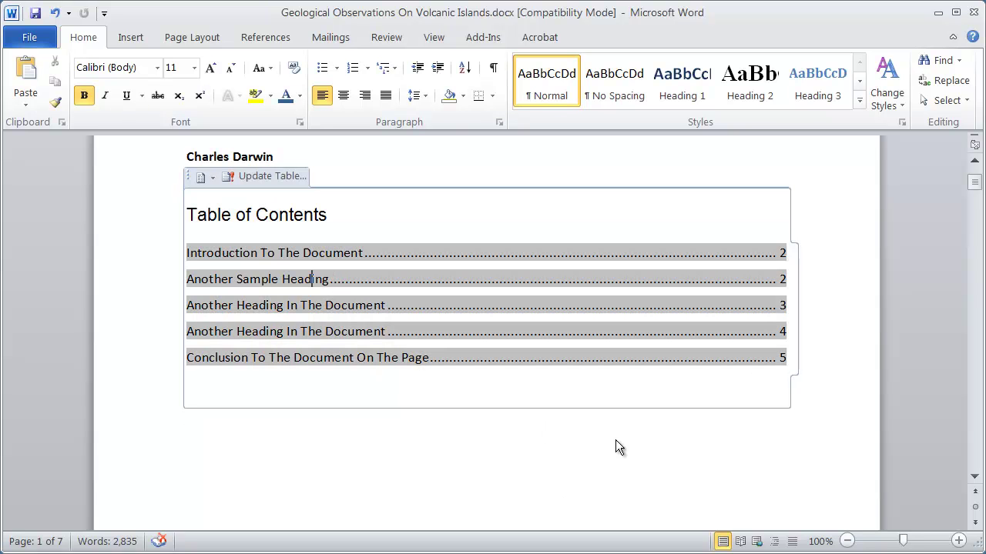
pyautogui.click(271, 175)
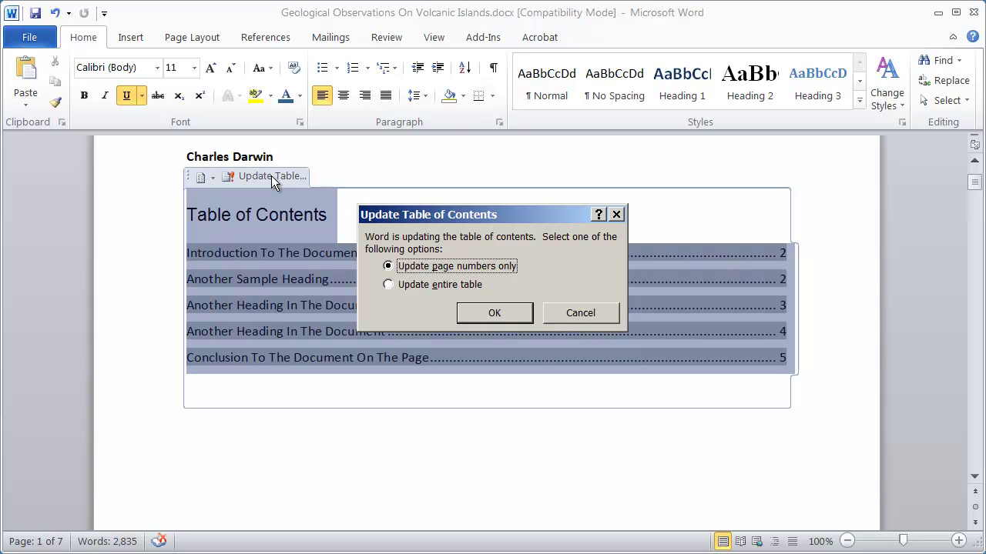
pyautogui.click(389, 284)
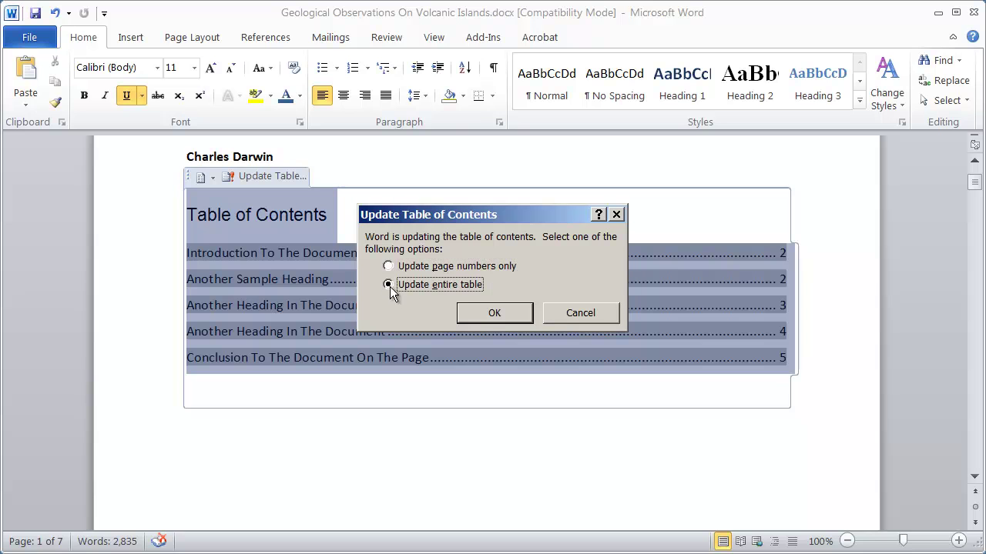
pyautogui.click(502, 315)
pyautogui.click(274, 336)
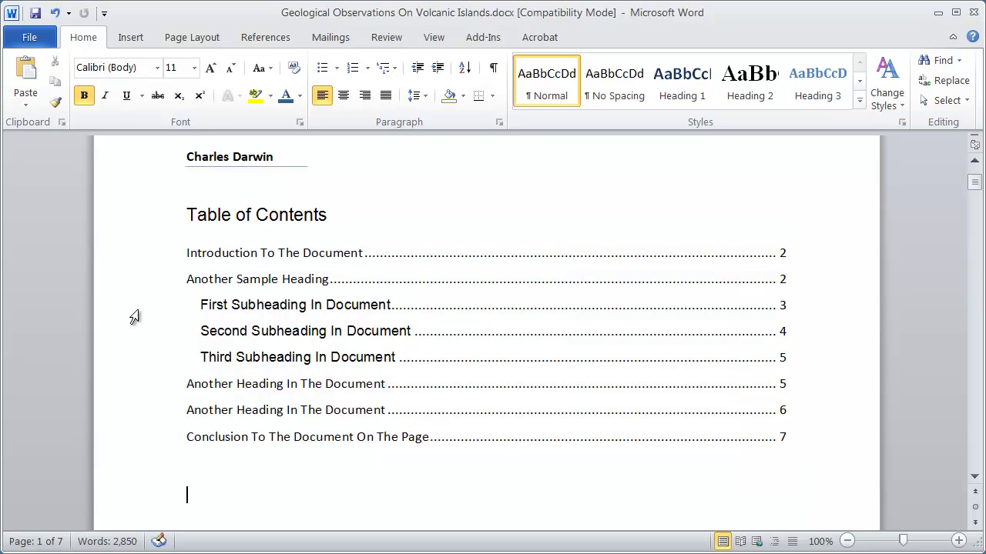
# Step: Examine the three indented subheading entries in the table of contents and the formatting of the first one
pyautogui.moveTo(131, 315)
pyautogui.mouseDown()
pyautogui.moveTo(134, 352)
pyautogui.moveTo(198, 354)
pyautogui.mouseUp()
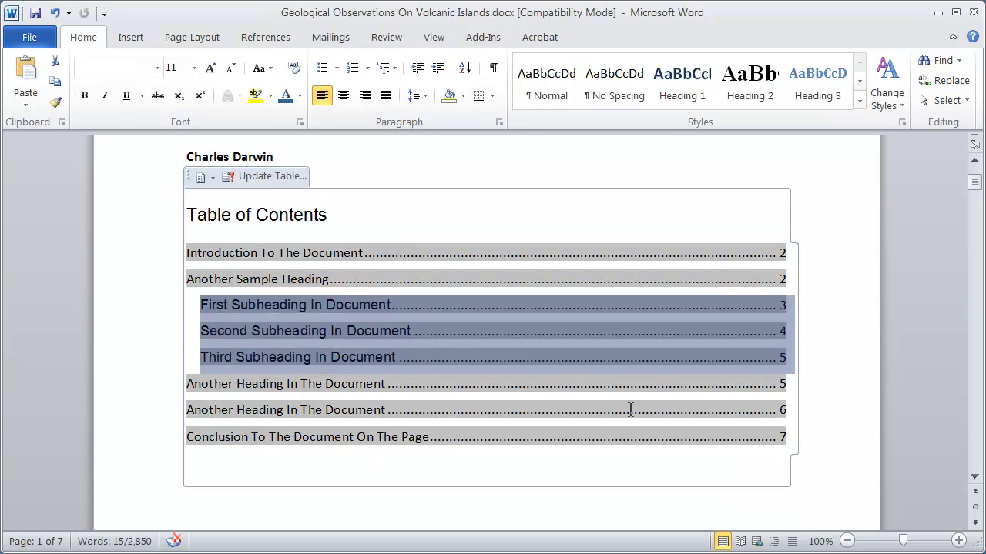
pyautogui.click(656, 477)
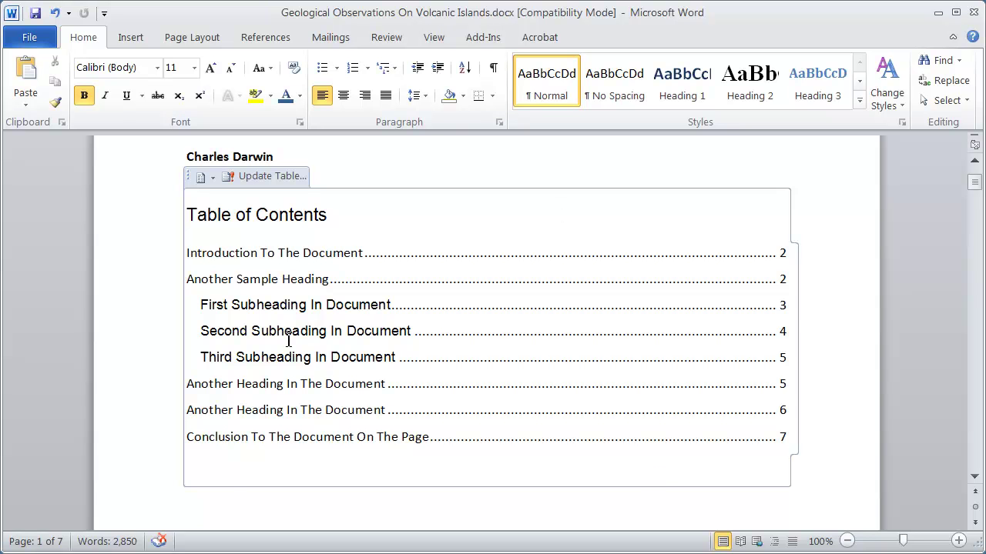
pyautogui.click(258, 299)
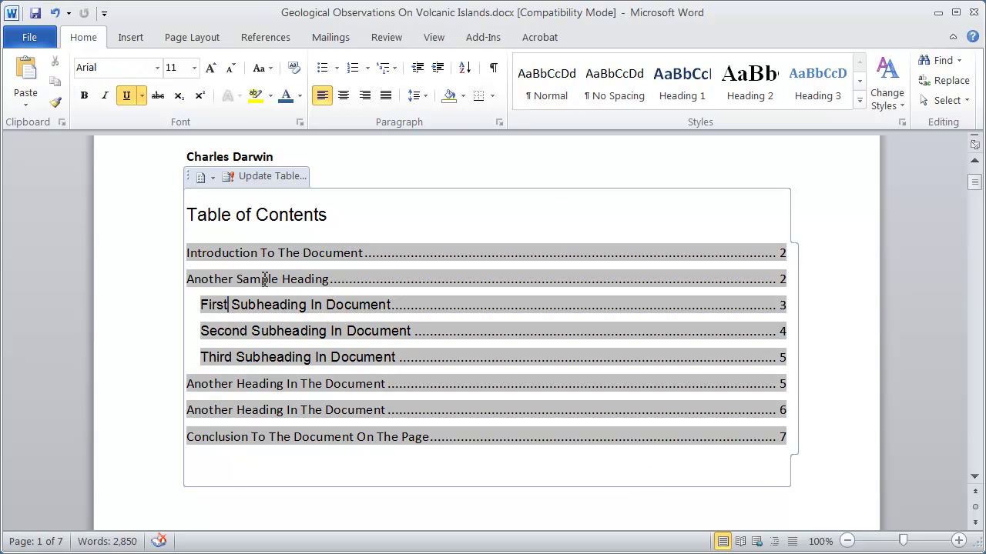
pyautogui.click(285, 500)
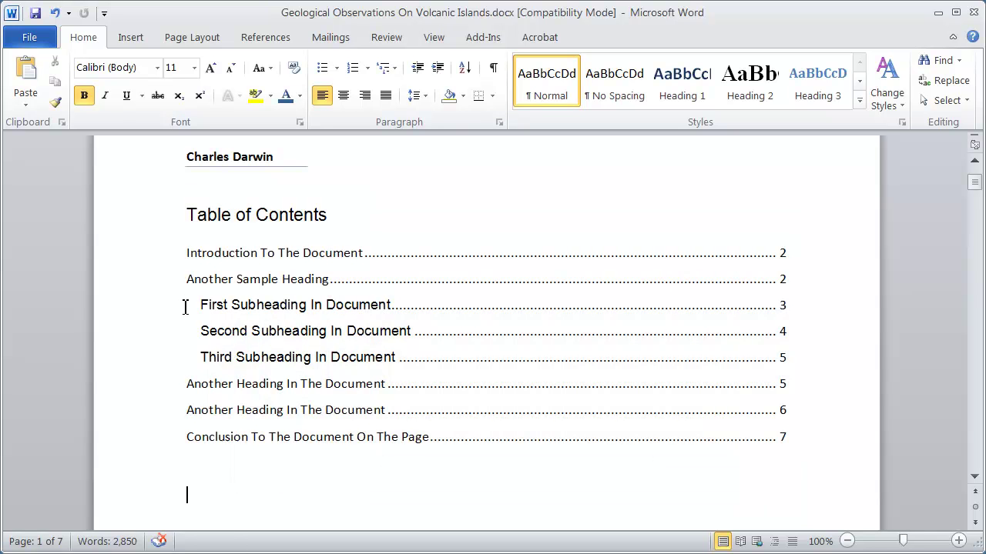
pyautogui.click(158, 314)
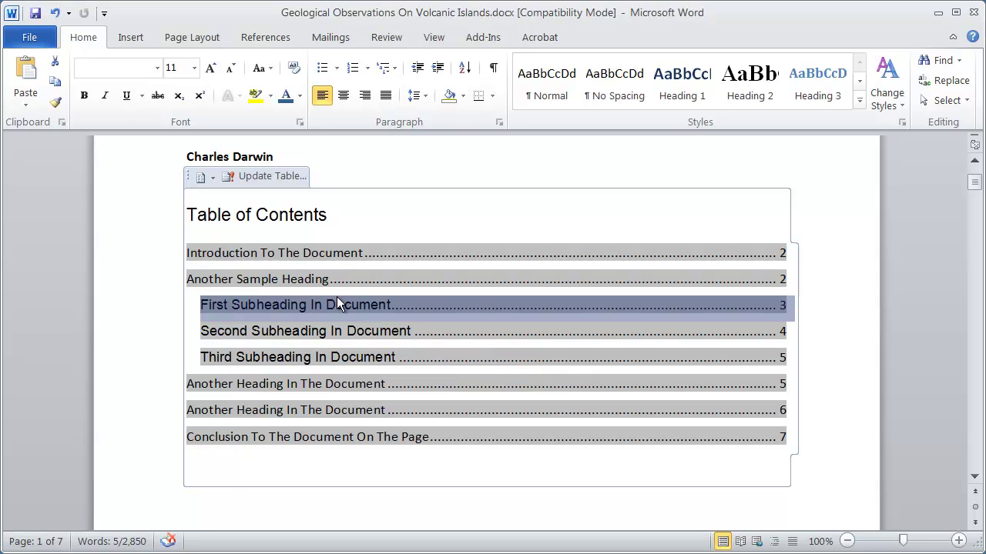
pyautogui.click(245, 304)
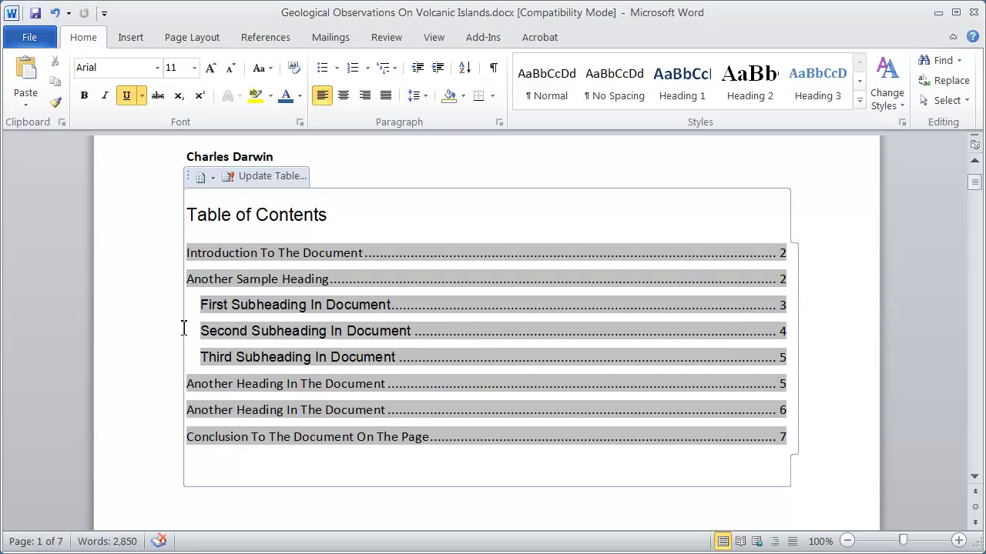
# Step: Set the First Subheading In Document entry in the table of contents to Arial, size 10
pyautogui.moveTo(200, 308); pyautogui.dragTo(820, 311)
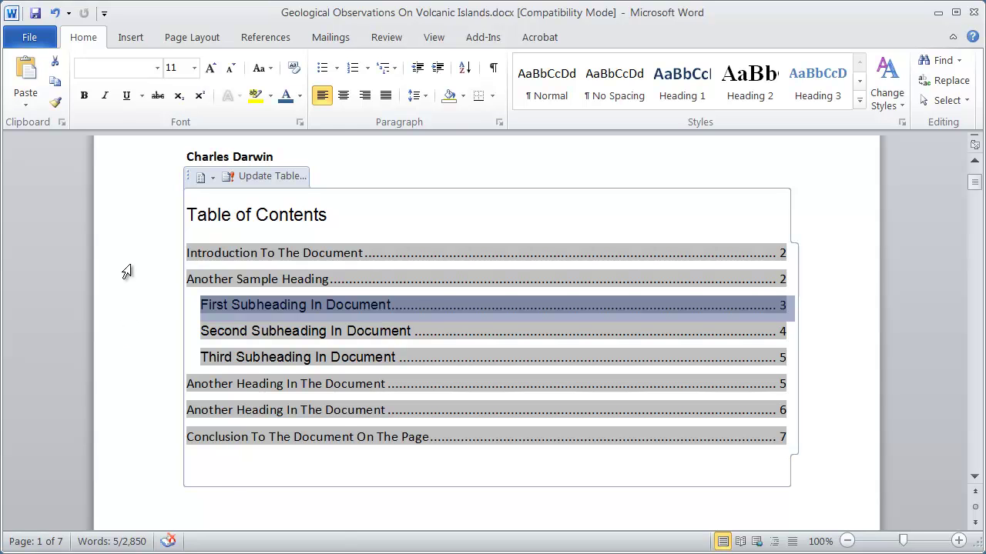
pyautogui.click(156, 74)
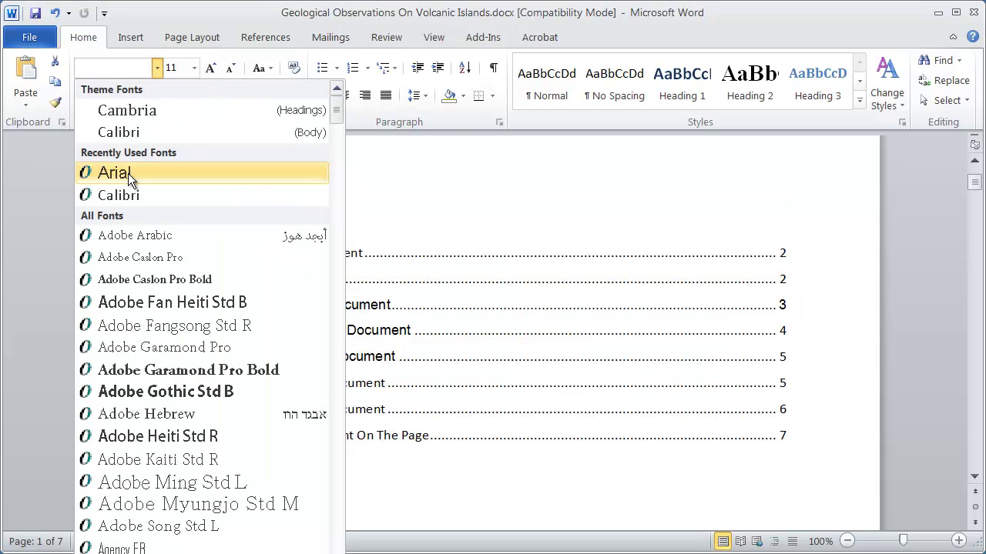
pyautogui.click(128, 173)
pyautogui.click(193, 68)
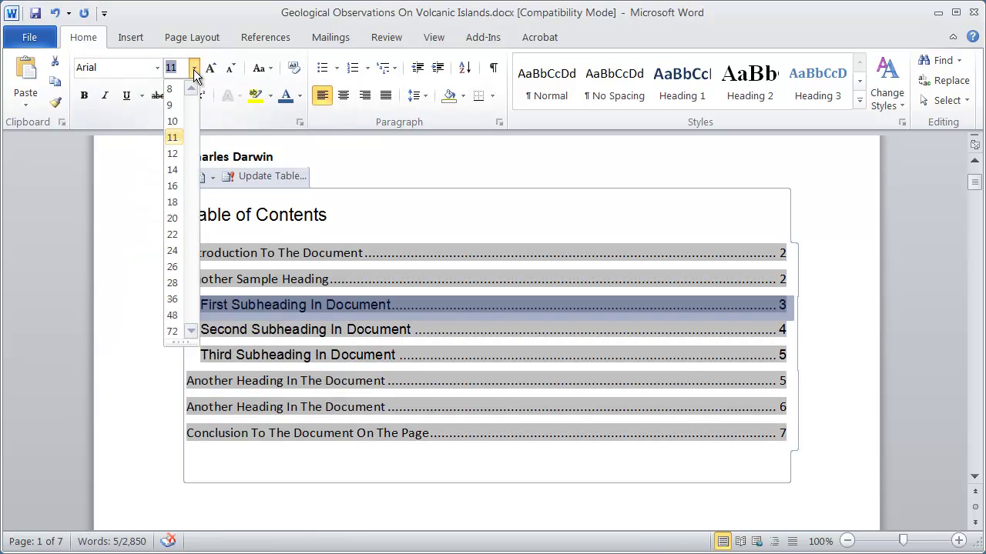
pyautogui.click(173, 122)
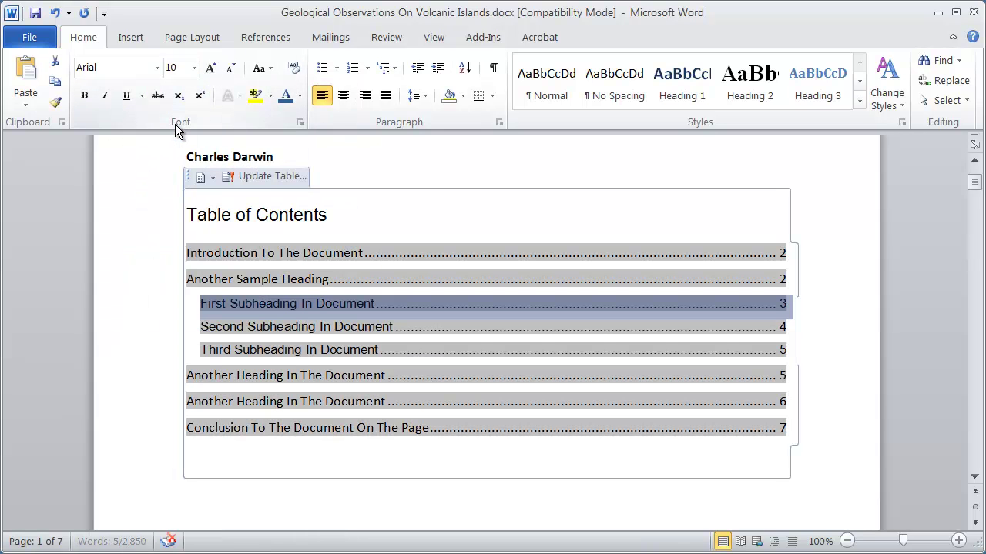
# Step: Colour the selected First Subheading In Document entry with a darker theme blue and apply italic
pyautogui.click(300, 97)
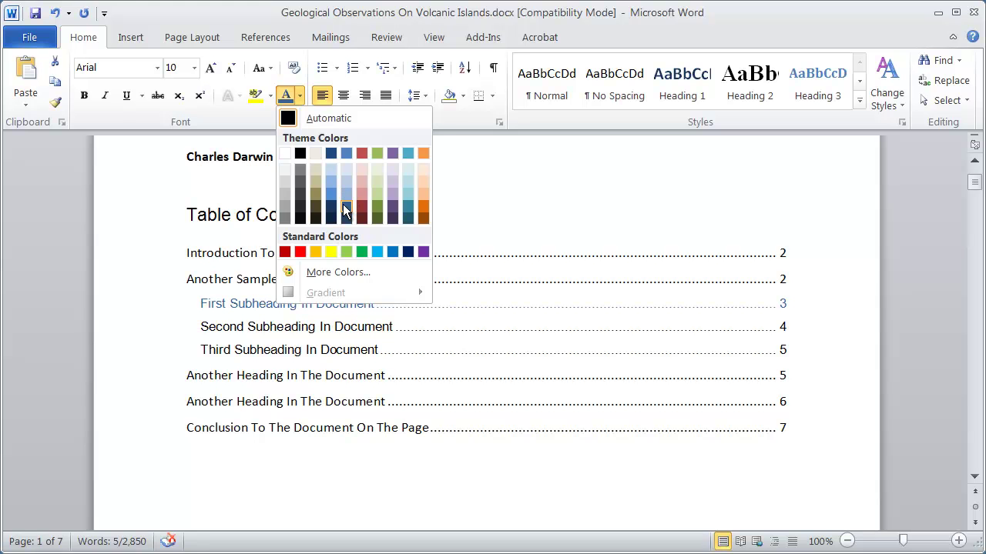
pyautogui.click(346, 206)
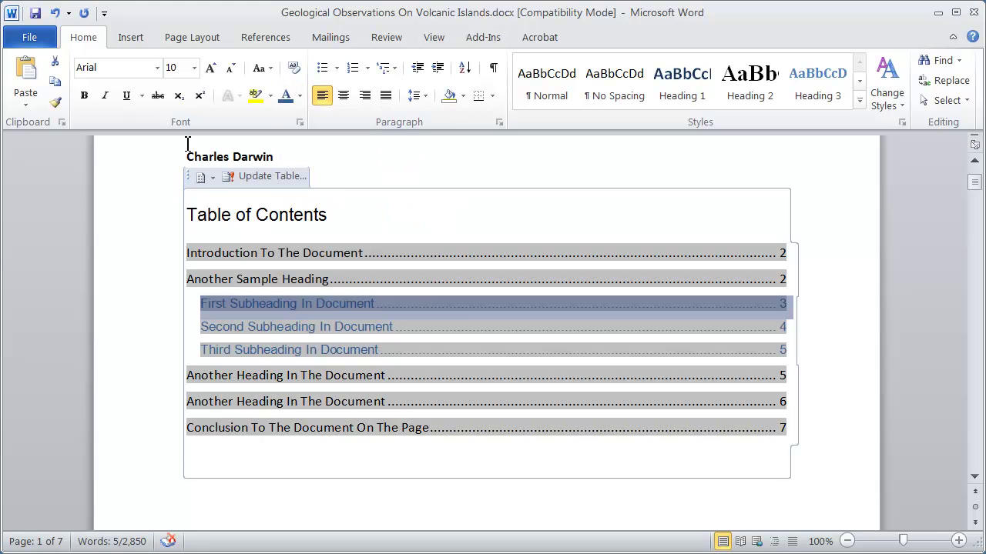
pyautogui.click(109, 100)
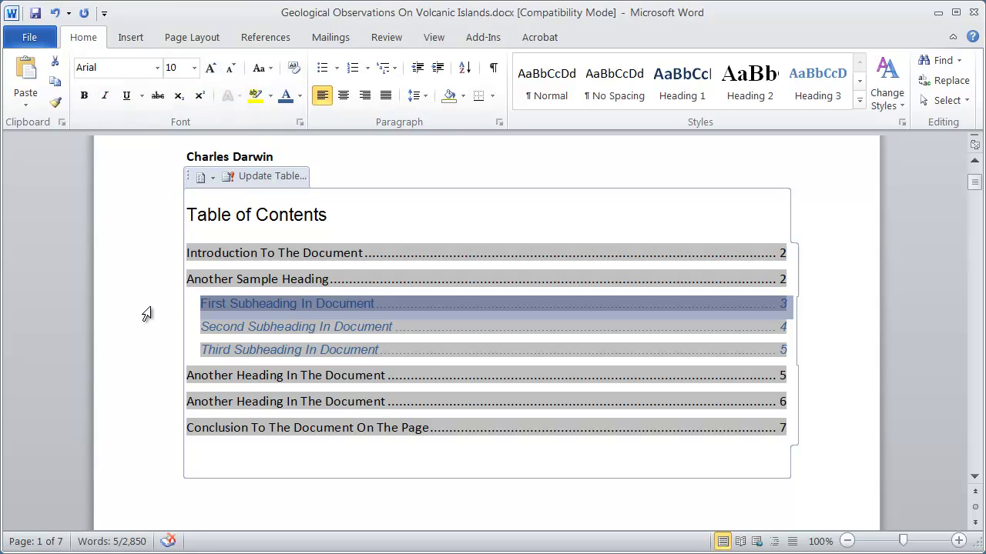
pyautogui.click(398, 183)
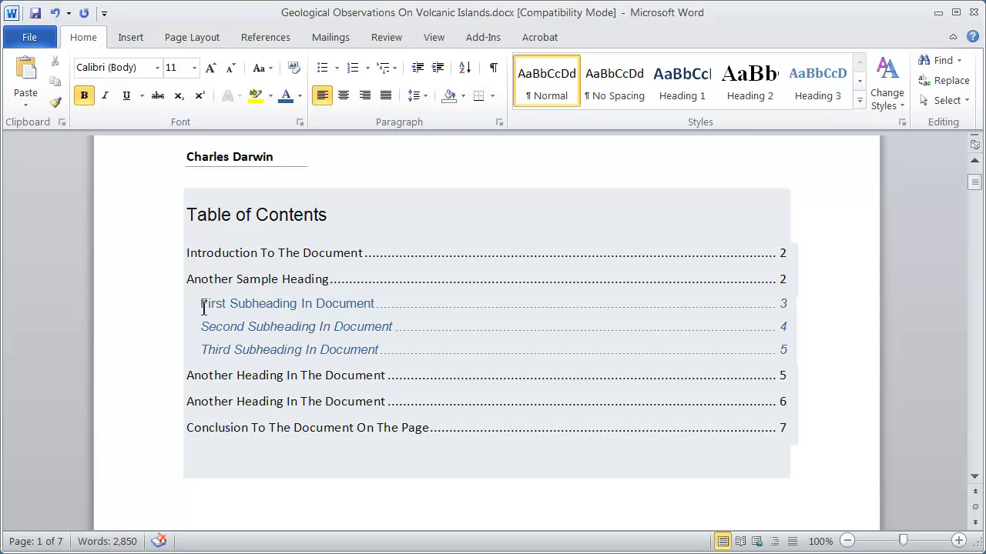
# Step: Apply italic to the whole First Subheading In Document entry in the table of contents, including its page number
pyautogui.click(789, 307)
pyautogui.moveTo(790, 306); pyautogui.dragTo(185, 307)
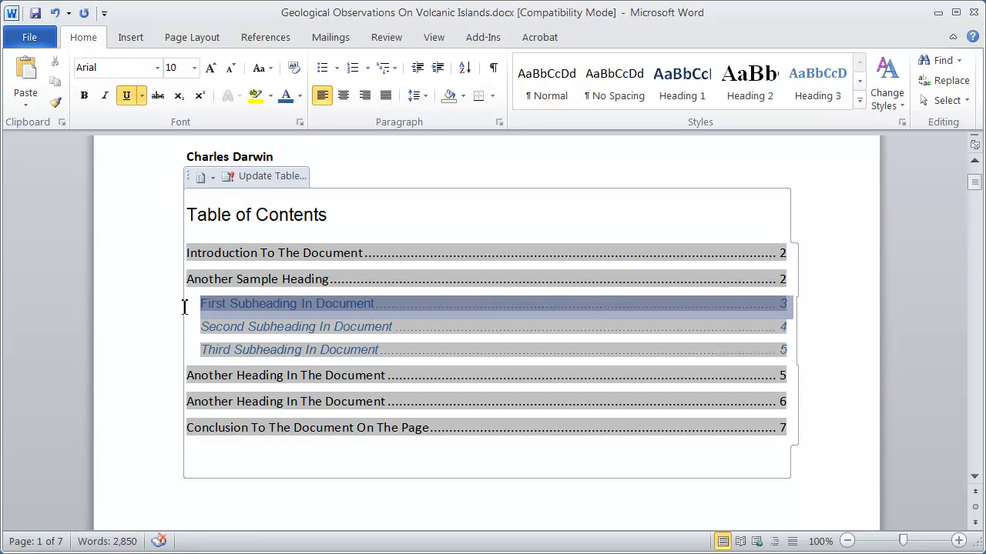
pyautogui.click(105, 96)
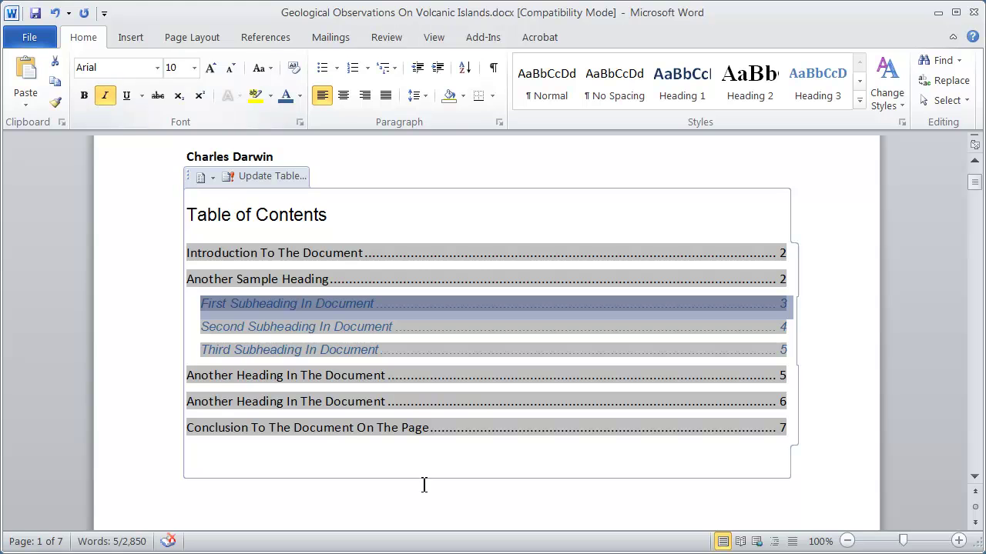
pyautogui.click(347, 470)
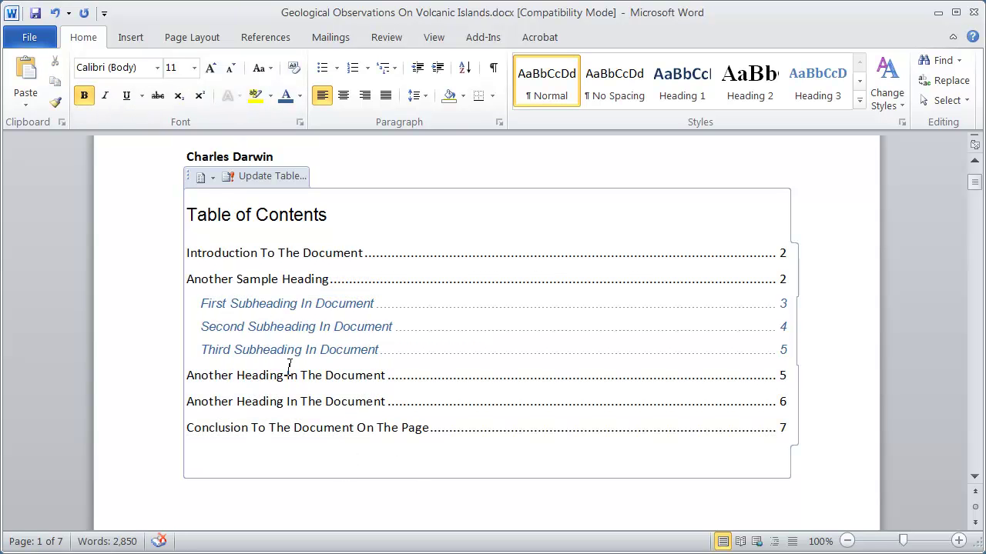
# Step: Change the font colour of the First Subheading In Document entry in the table of contents to the theme black
pyautogui.moveTo(202, 253); pyautogui.dragTo(735, 354)
pyautogui.click(540, 445)
pyautogui.click(139, 312)
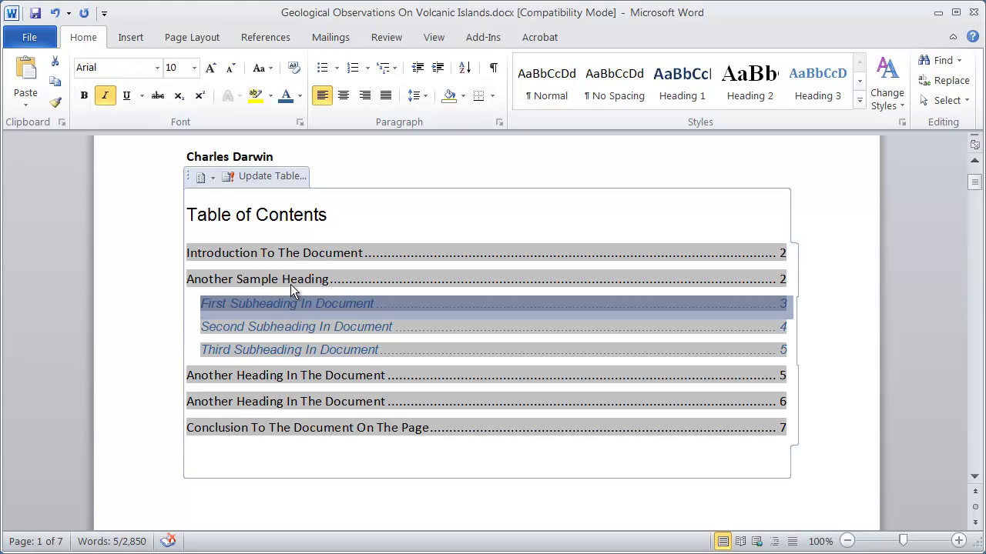
pyautogui.click(298, 97)
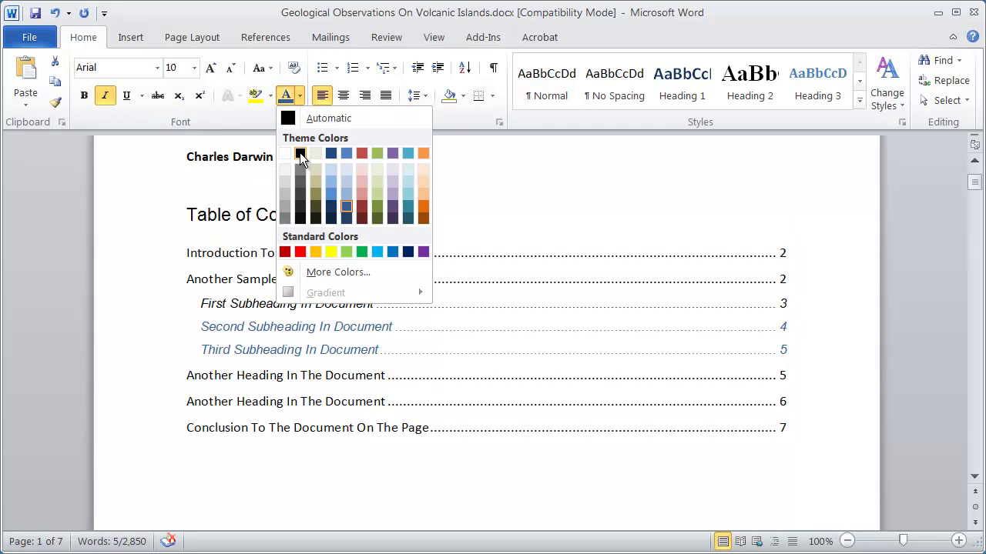
pyautogui.click(300, 157)
pyautogui.click(288, 375)
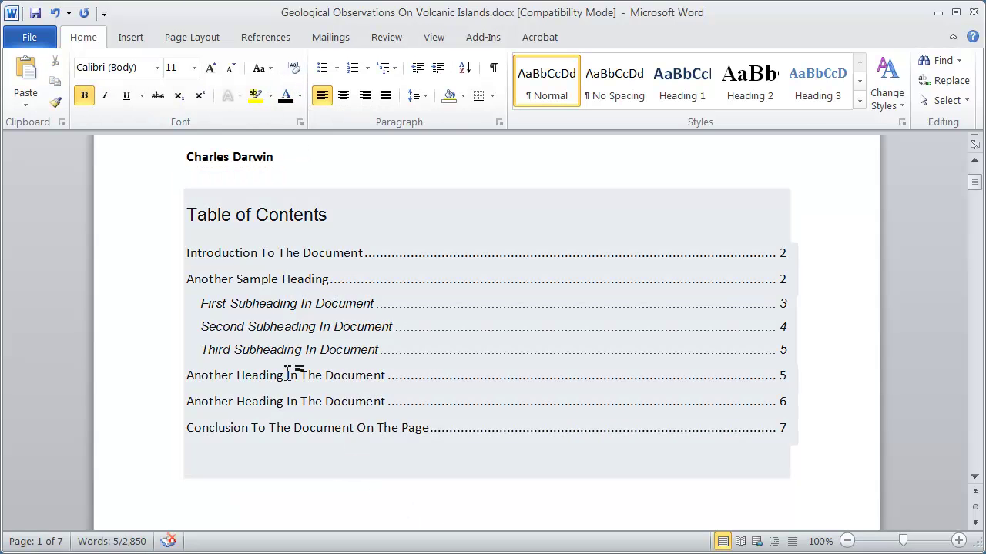